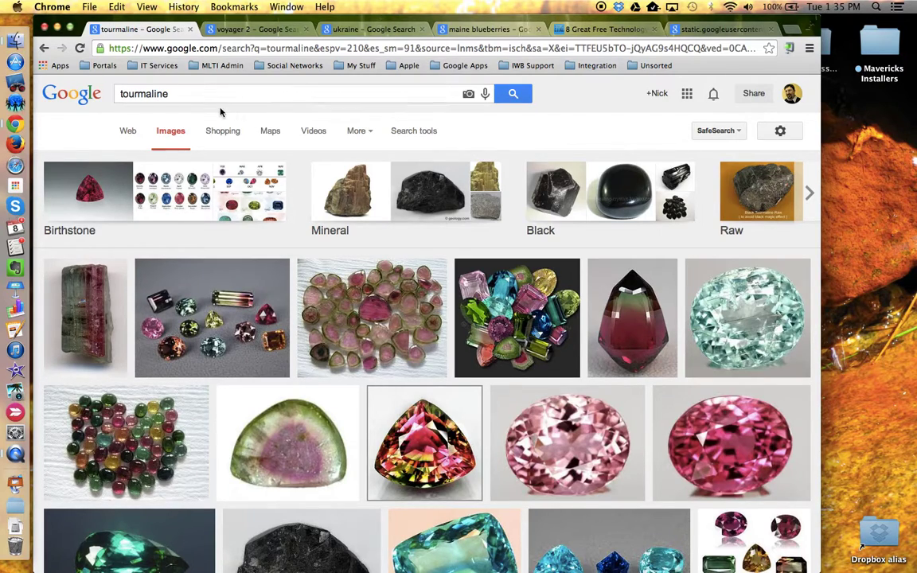
Filter the tourmaline image results to purple, then switch to the voyager 2 image results
left_click(174, 94)
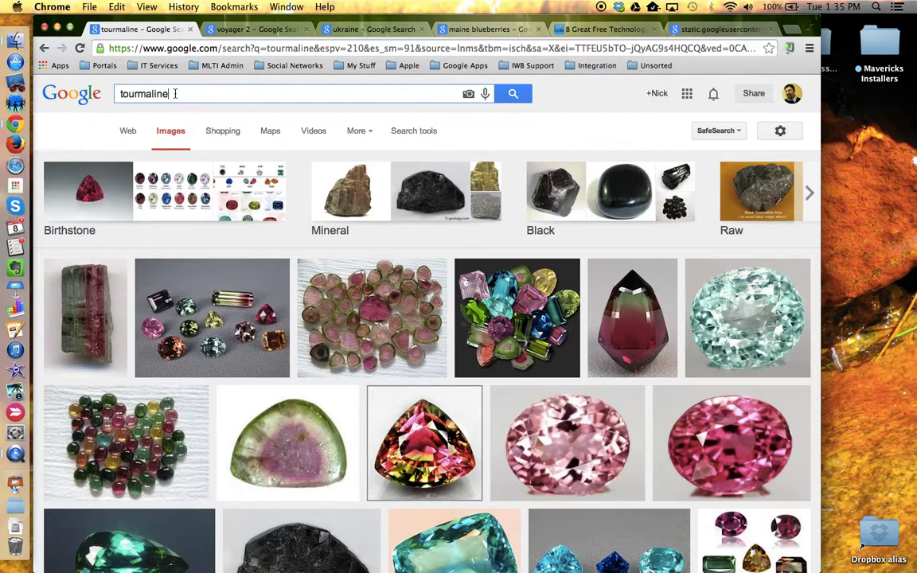
left_click(414, 131)
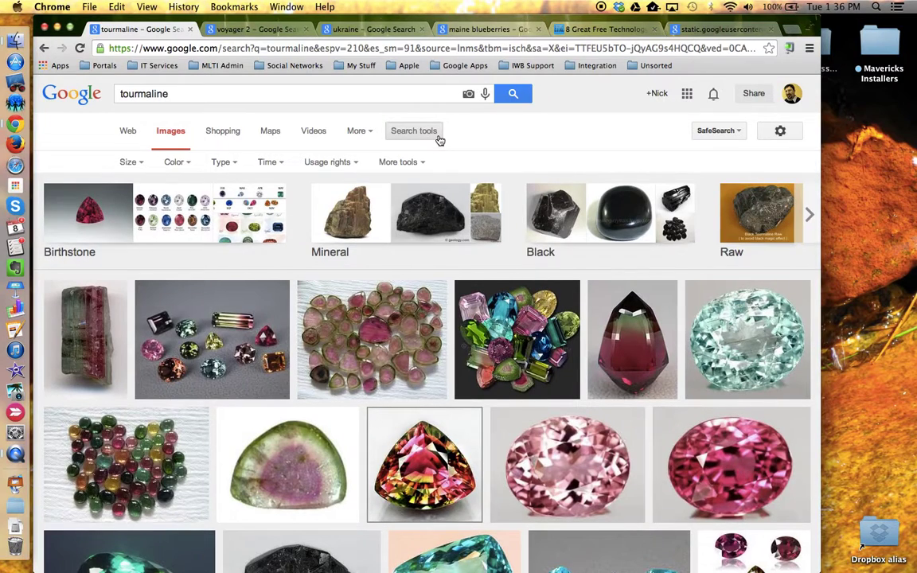
left_click(185, 165)
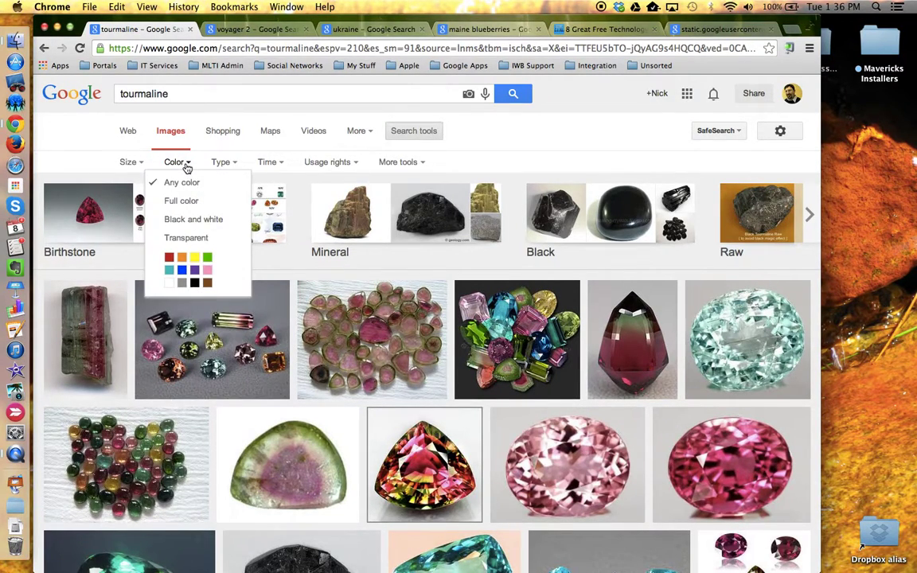
left_click(194, 273)
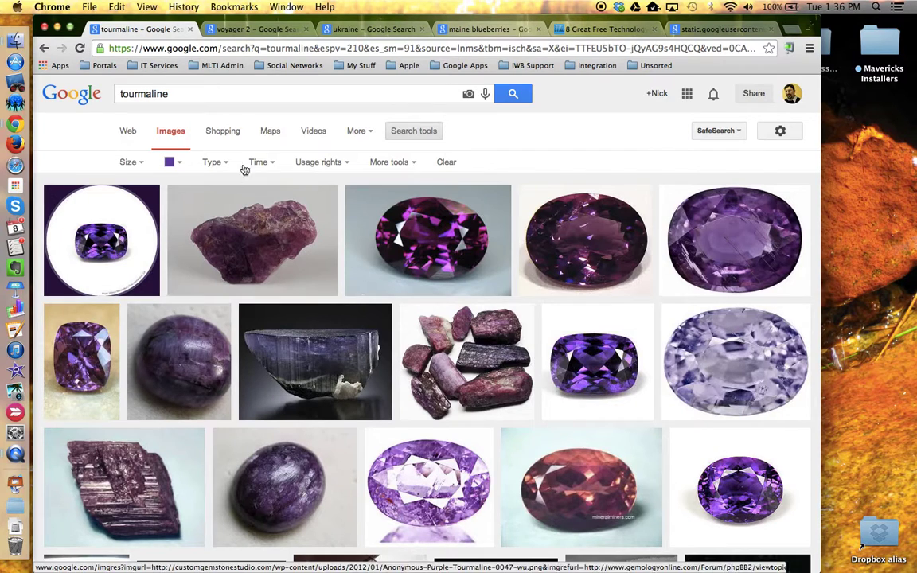
left_click(255, 28)
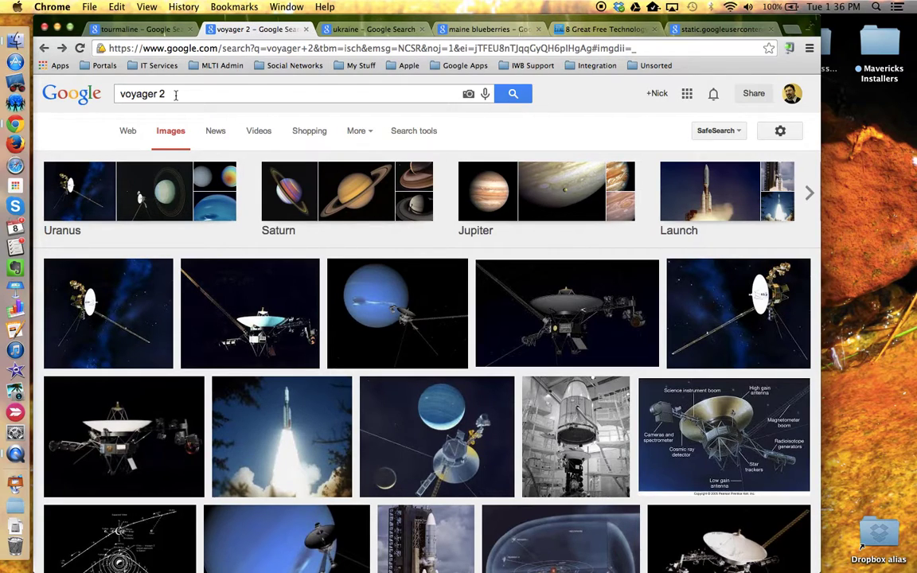
Filter the voyager 2 image results to white images only
left_click(414, 131)
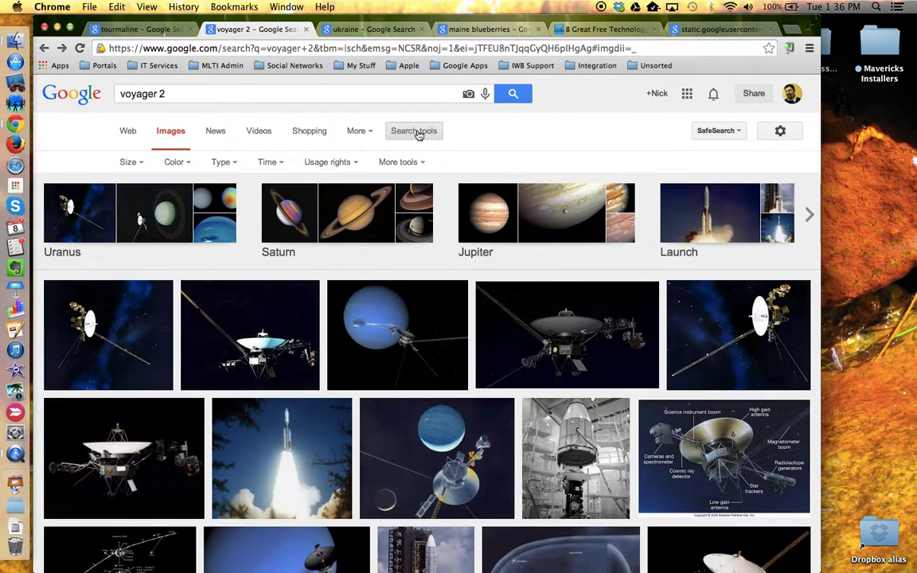
left_click(189, 163)
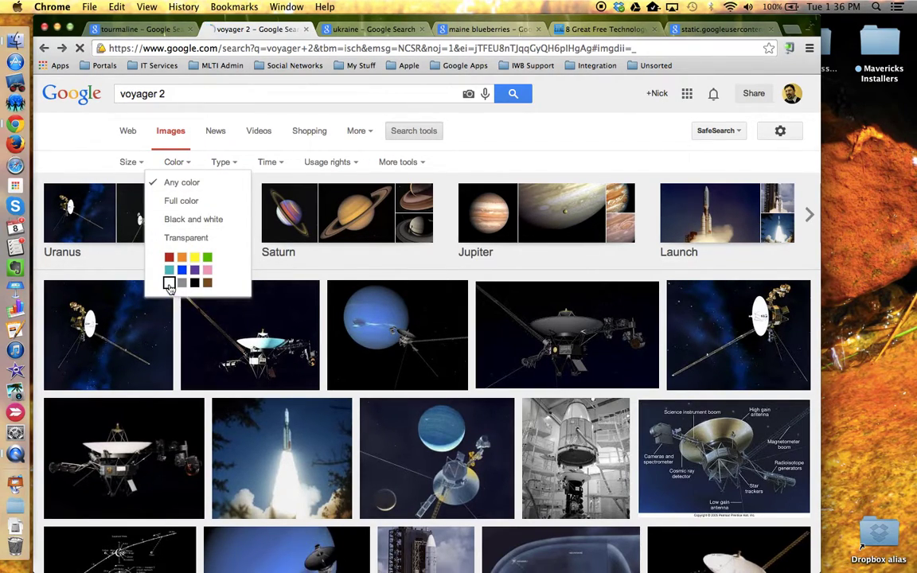
left_click(169, 285)
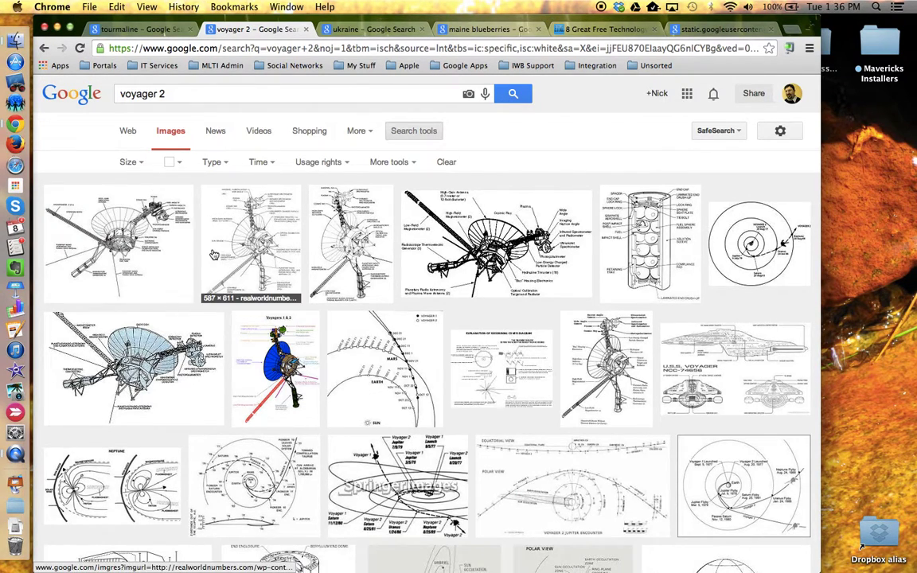
Preview the Voyager 2 and Pioneer trajectory diagrams, then switch to the ukraine results
left_click(269, 242)
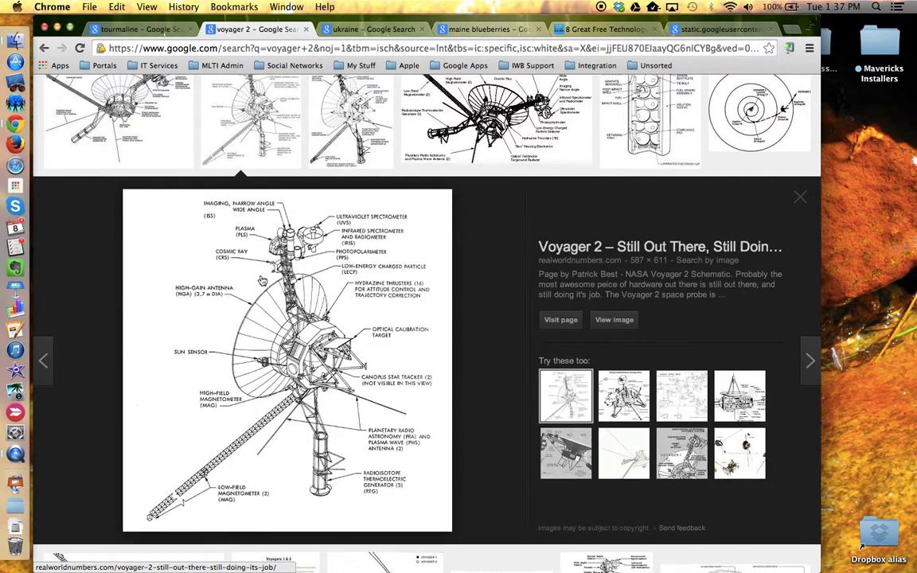
left_click(251, 123)
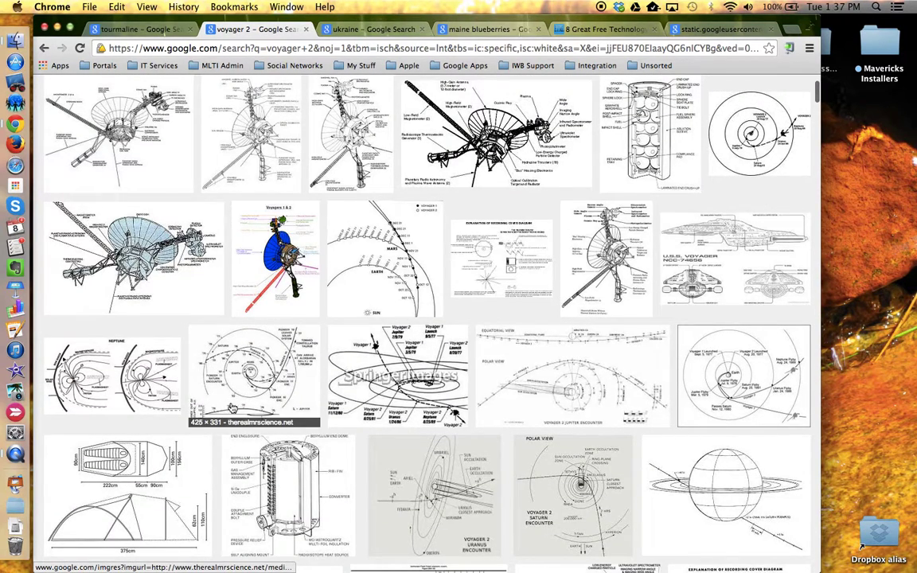
left_click(260, 386)
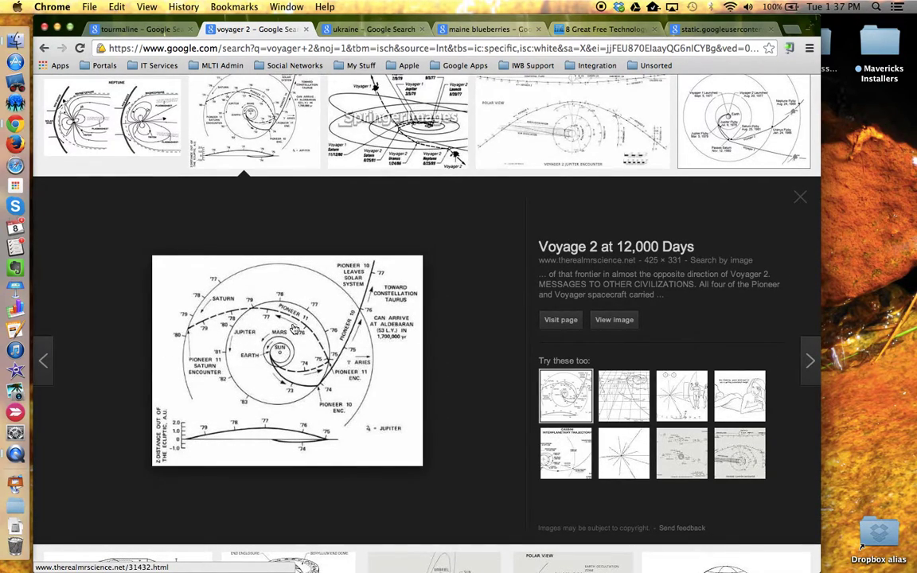
left_click(256, 131)
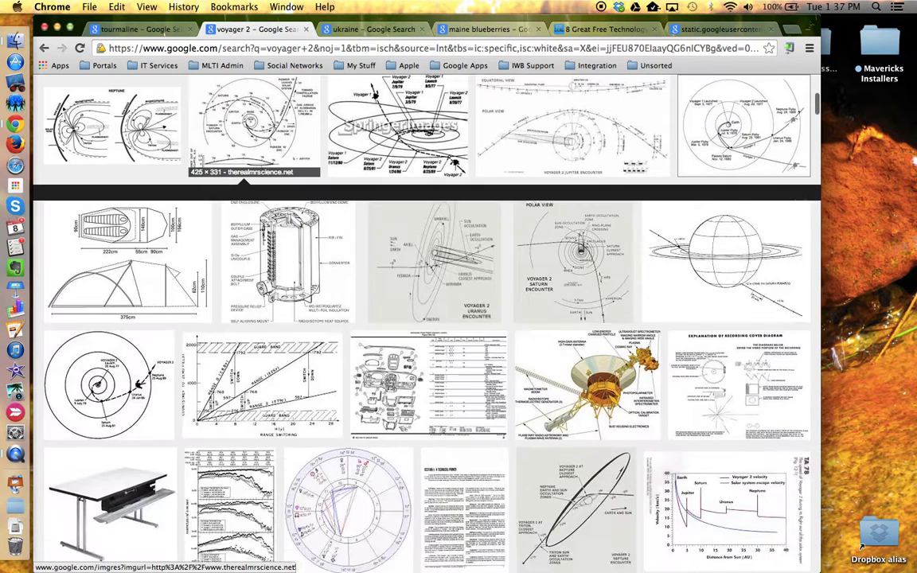
left_click(369, 30)
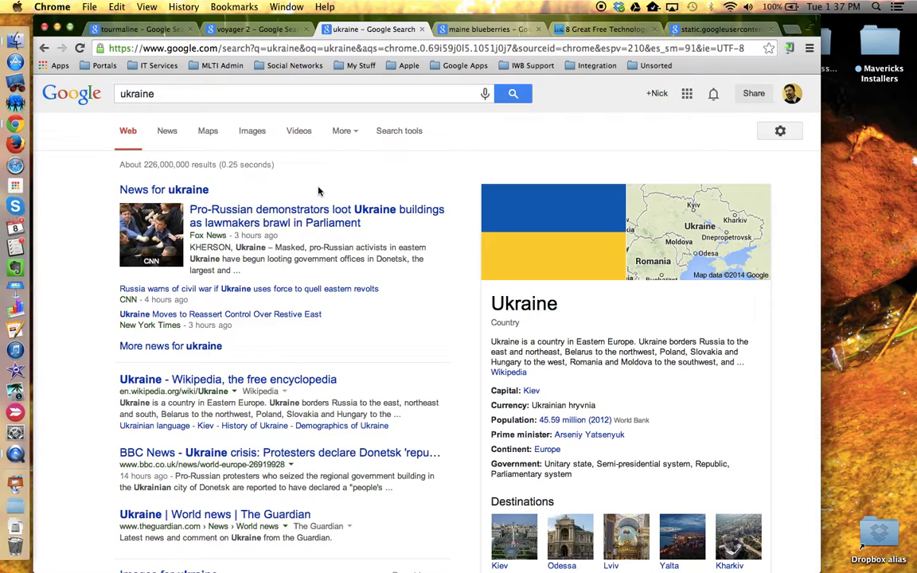
Limit the ukraine results to Past hour, then switch to the maine blueberries image results
left_click(399, 132)
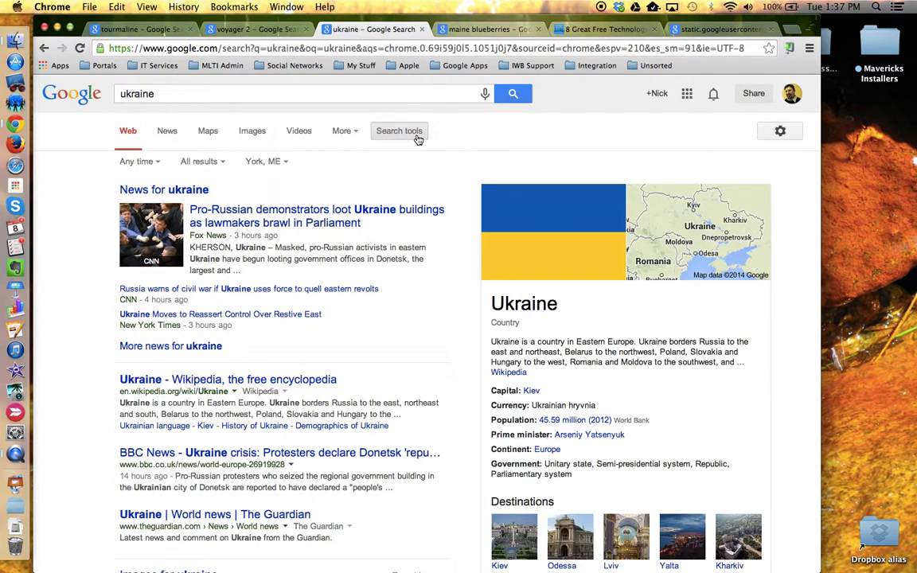
left_click(157, 163)
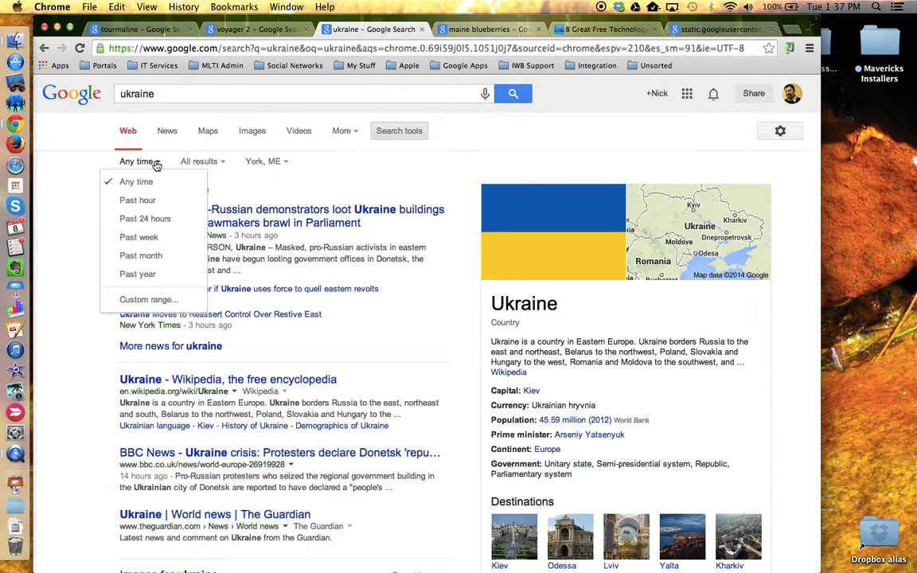
left_click(141, 205)
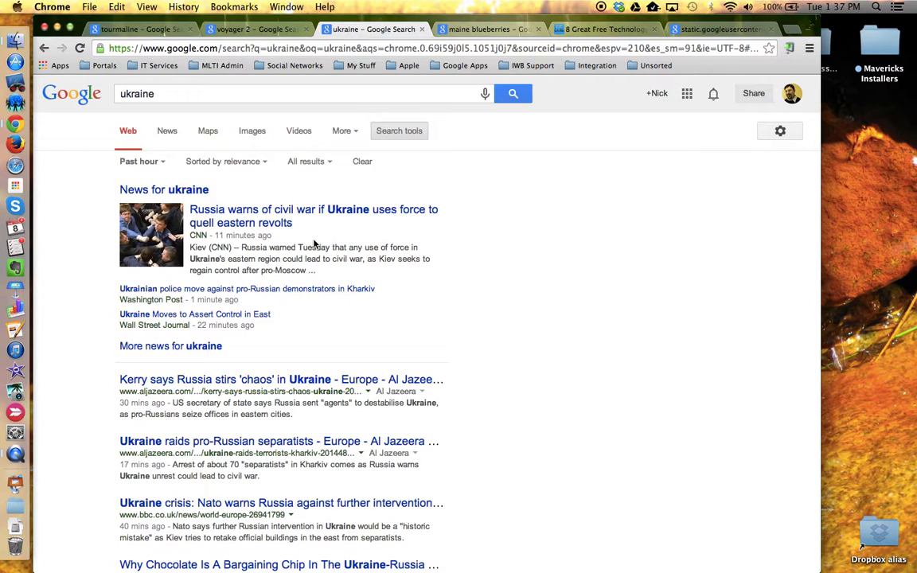
left_click(486, 30)
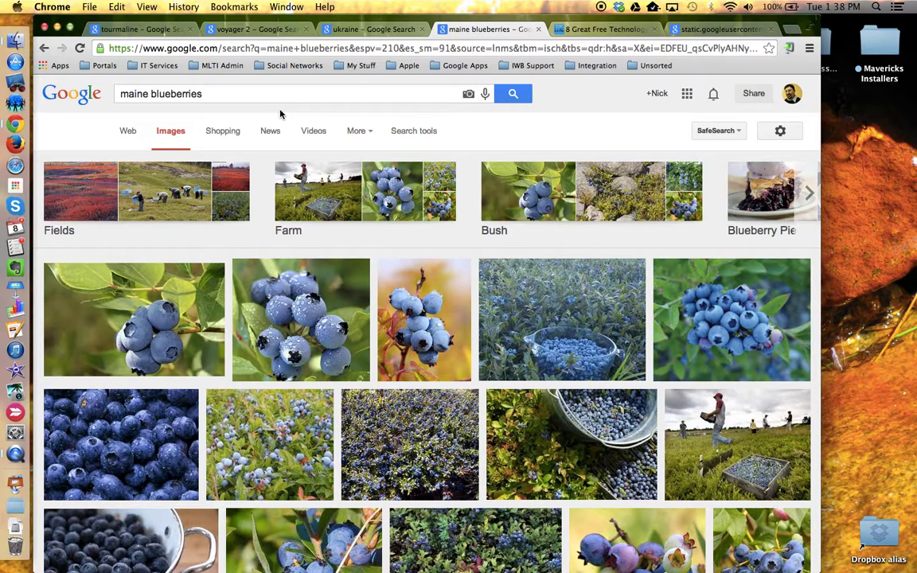
Set the maine blueberries images' Usage rights filter to 'Labeled for reuse'
left_click(414, 132)
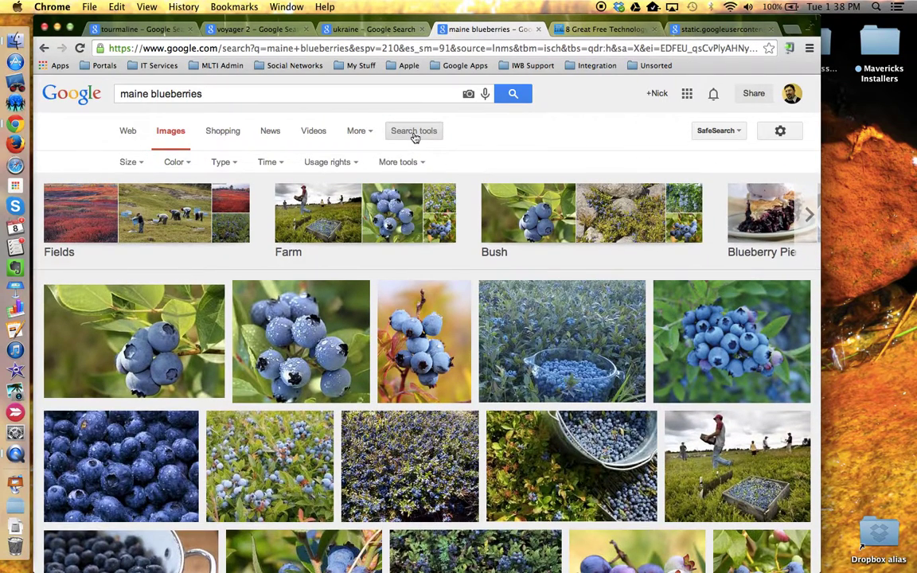
left_click(359, 164)
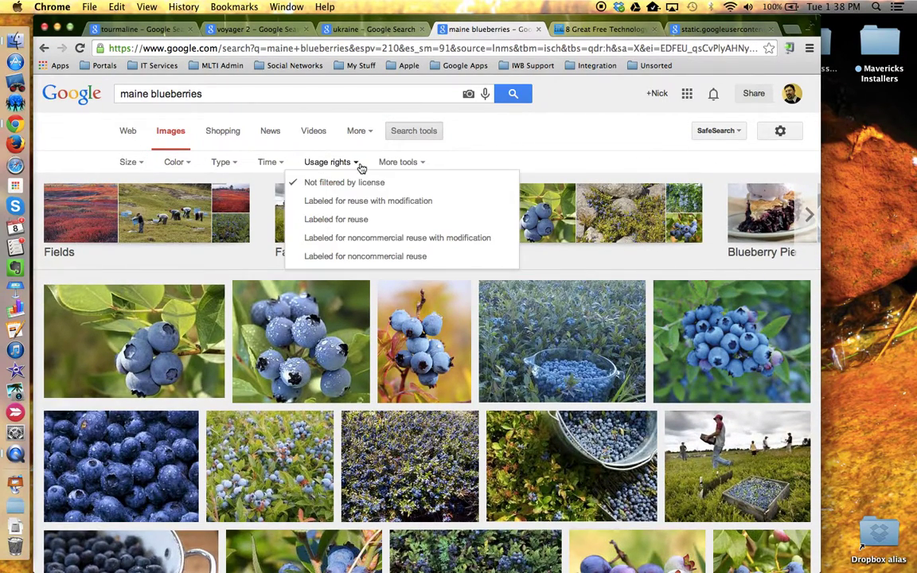
left_click(337, 227)
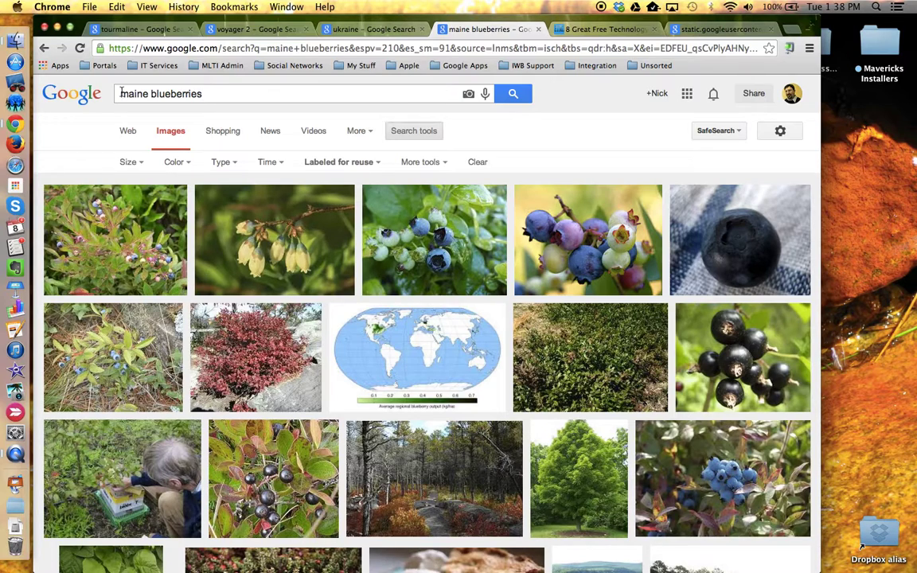
Check the Size and Type filter options without changing them
left_click(210, 95)
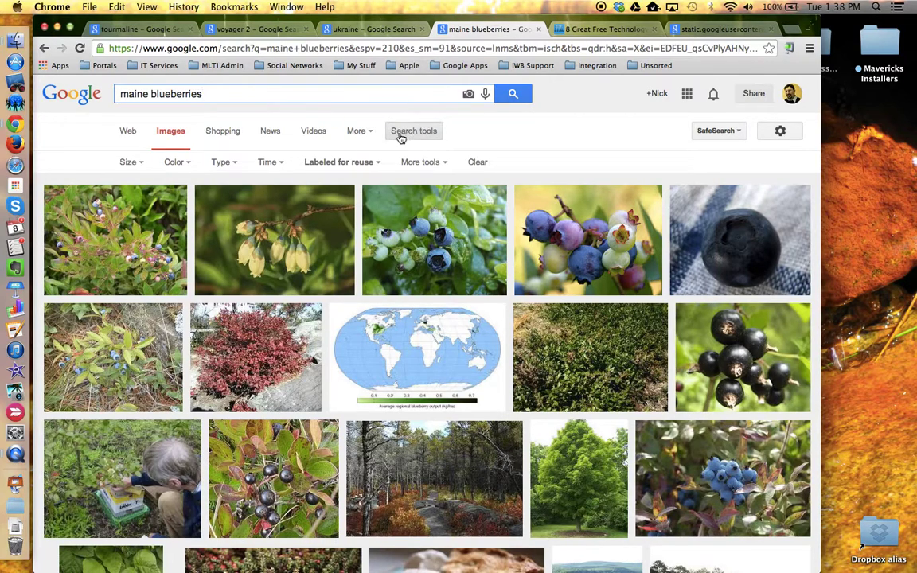
left_click(136, 161)
left_click(137, 160)
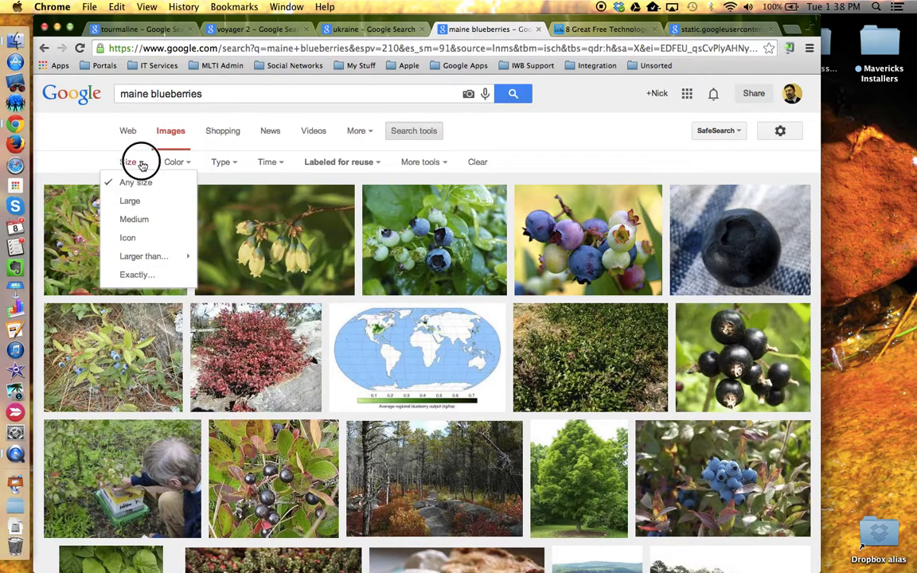
left_click(230, 163)
left_click(231, 164)
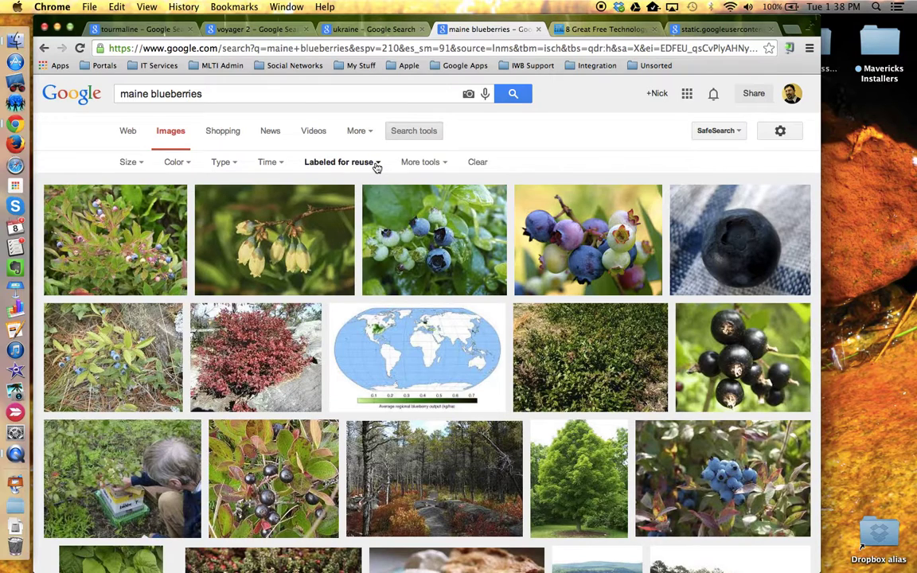
Return to the ukraine results and confirm the Past hour and Sorted by relevance settings
left_click(341, 33)
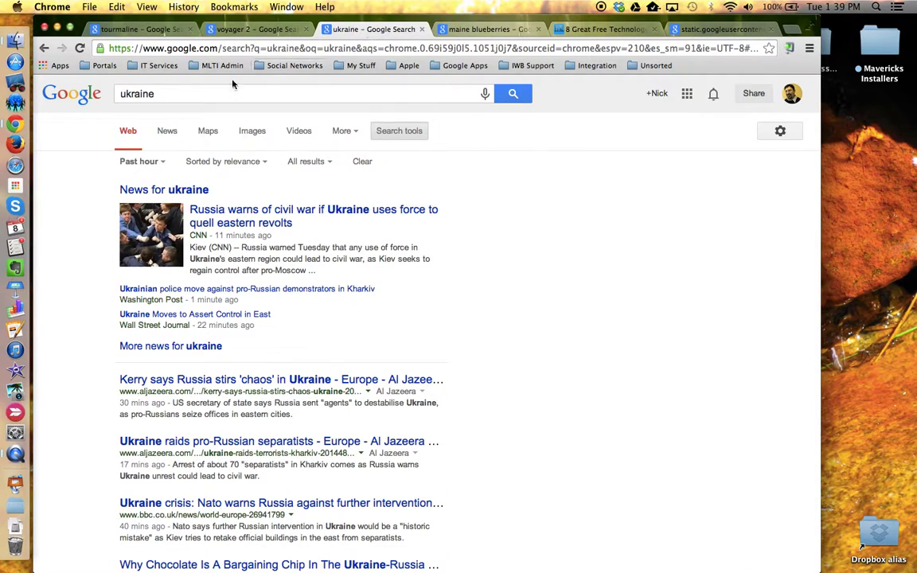
left_click(159, 161)
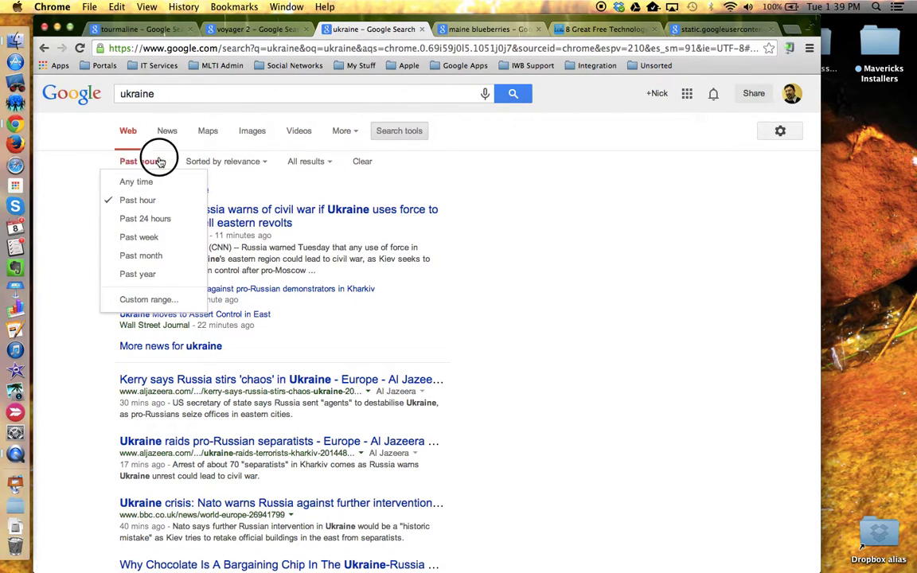
left_click(160, 161)
left_click(239, 161)
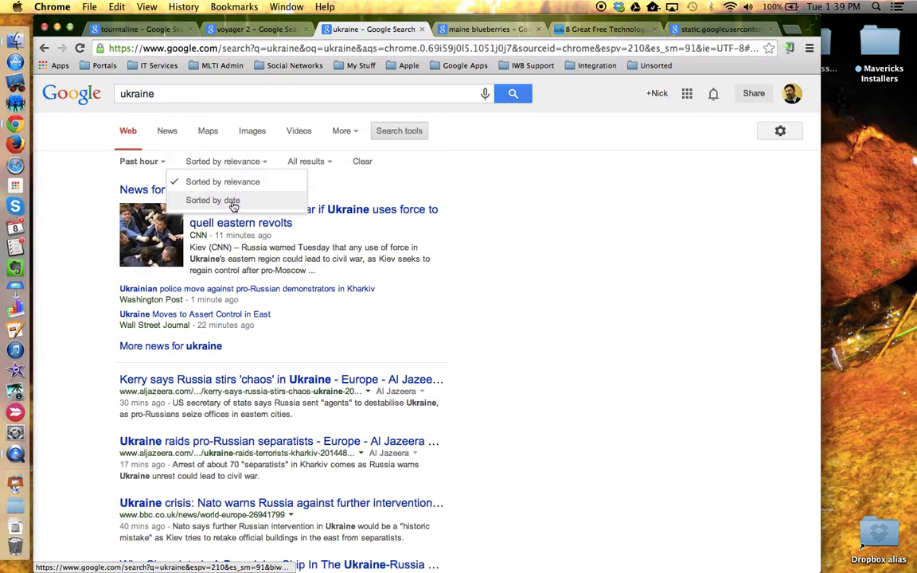
left_click(330, 178)
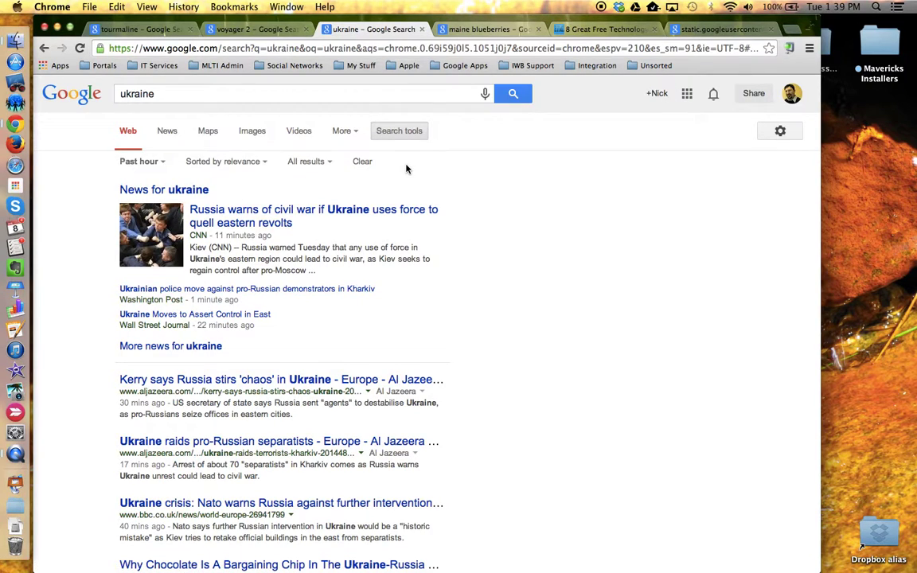